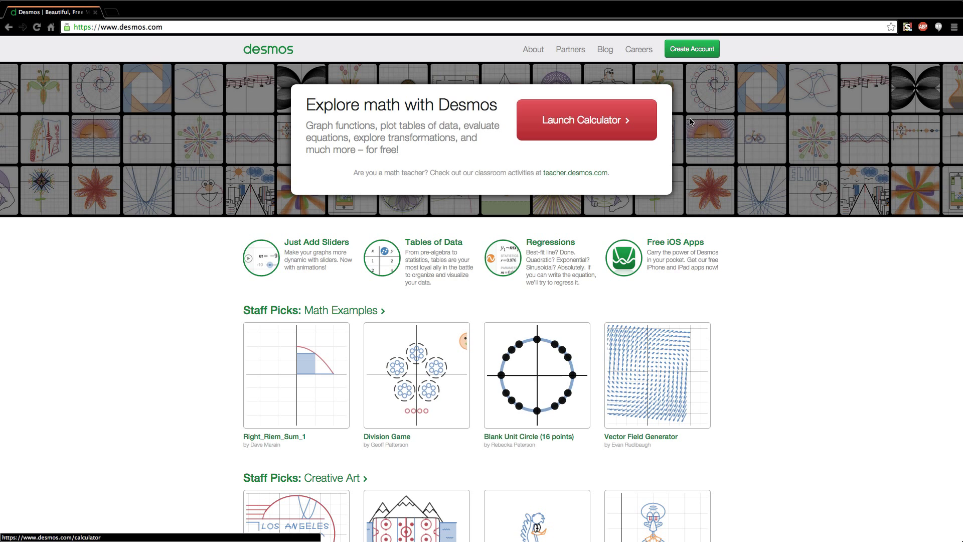
Switch to the desktop overview, then return to the Chrome window showing Desmos
{"action": "scroll", "coordinate": [764, 218], "scroll_direction": "down", "scroll_amount": 10}
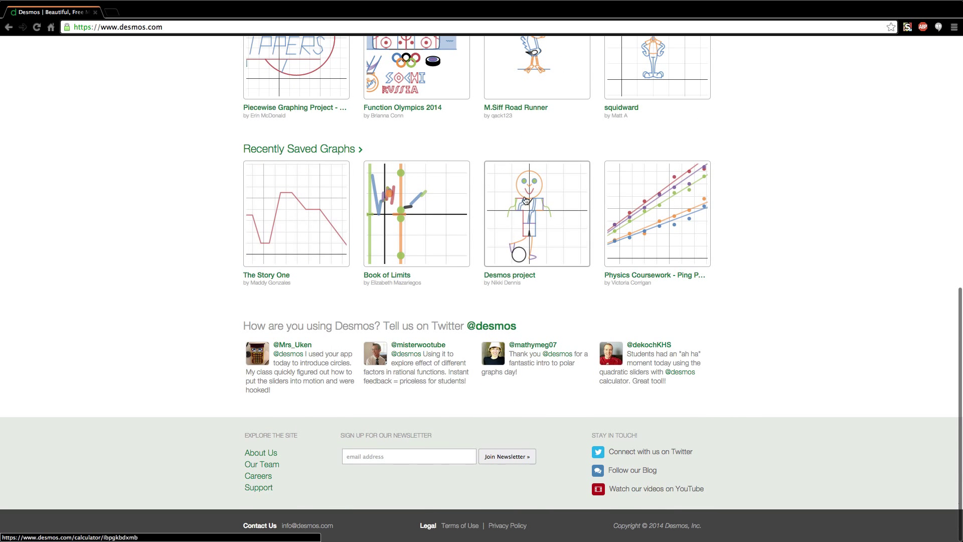
{"action": "scroll", "coordinate": [525, 201], "scroll_direction": "up", "scroll_amount": 10}
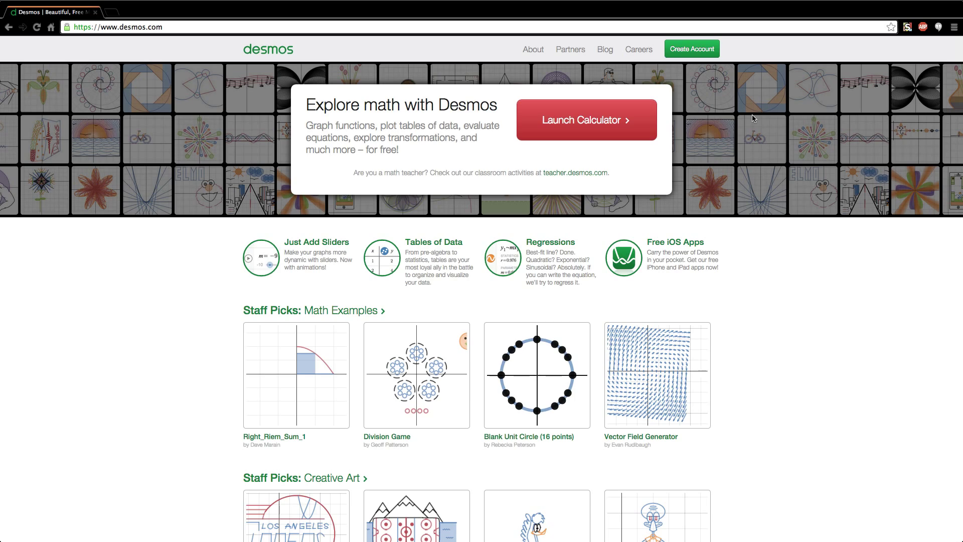
{"action": "key", "text": "ctrl+Left"}
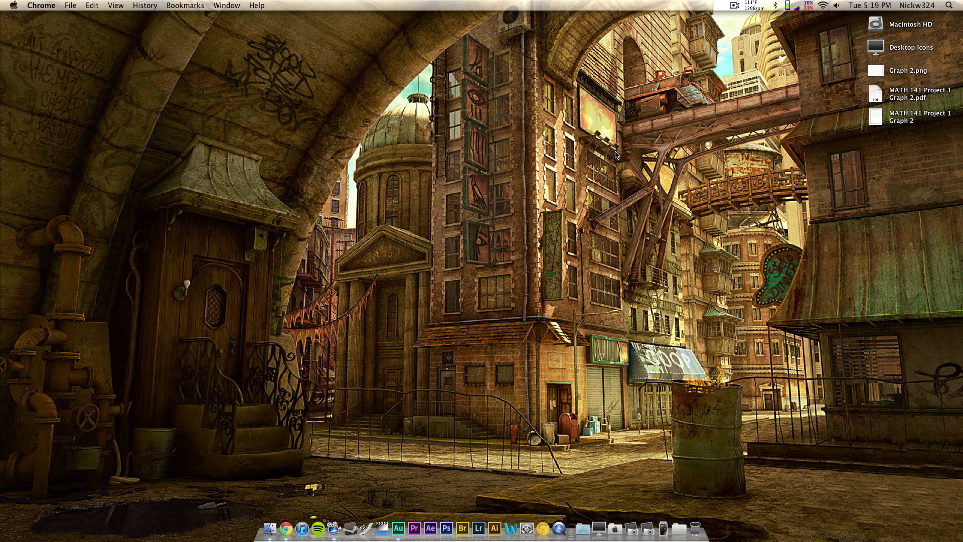
{"action": "key", "text": "ctrl+Up"}
{"action": "left_click", "coordinate": [464, 23]}
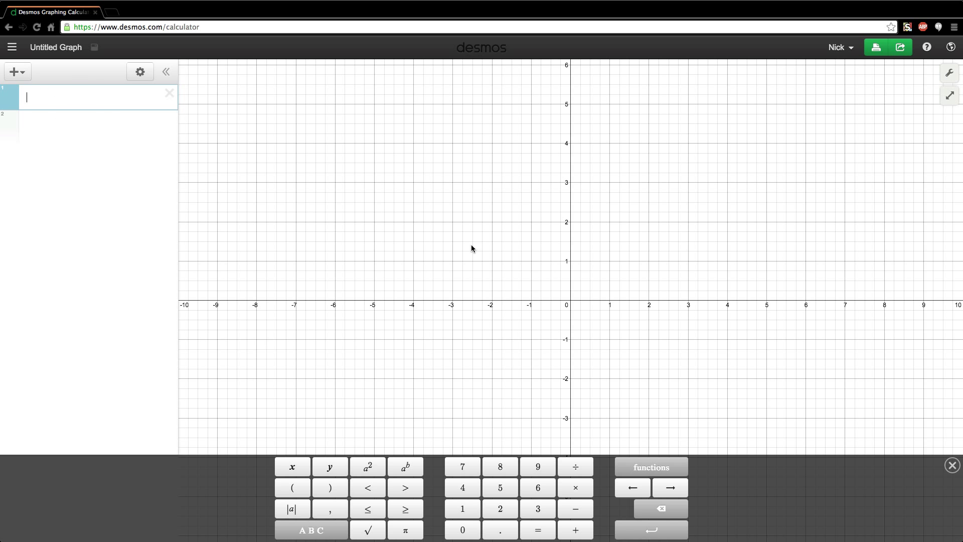
Try the keypad's functions list, then toggle the on-screen keypad off and back on
{"action": "left_click", "coordinate": [952, 465]}
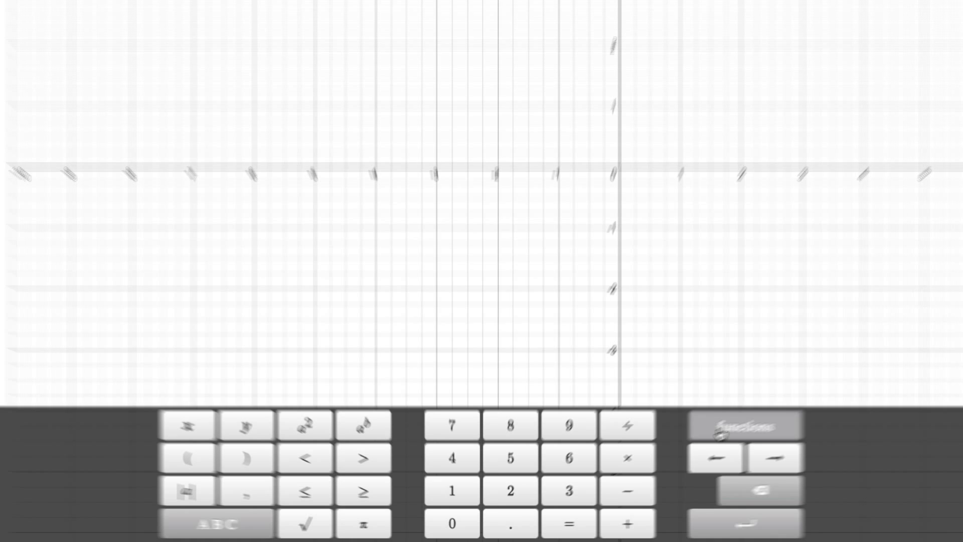
{"action": "left_click", "coordinate": [635, 469]}
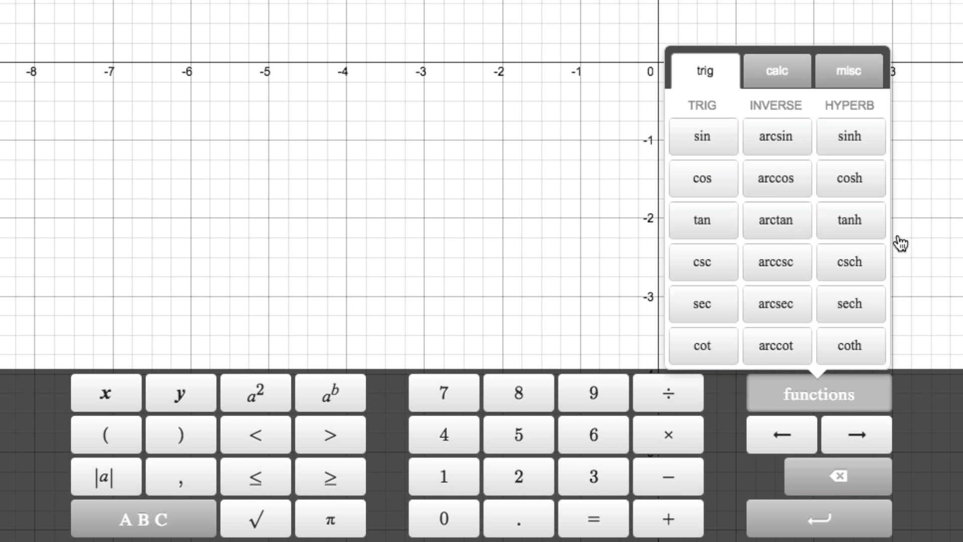
{"action": "left_click", "coordinate": [848, 411]}
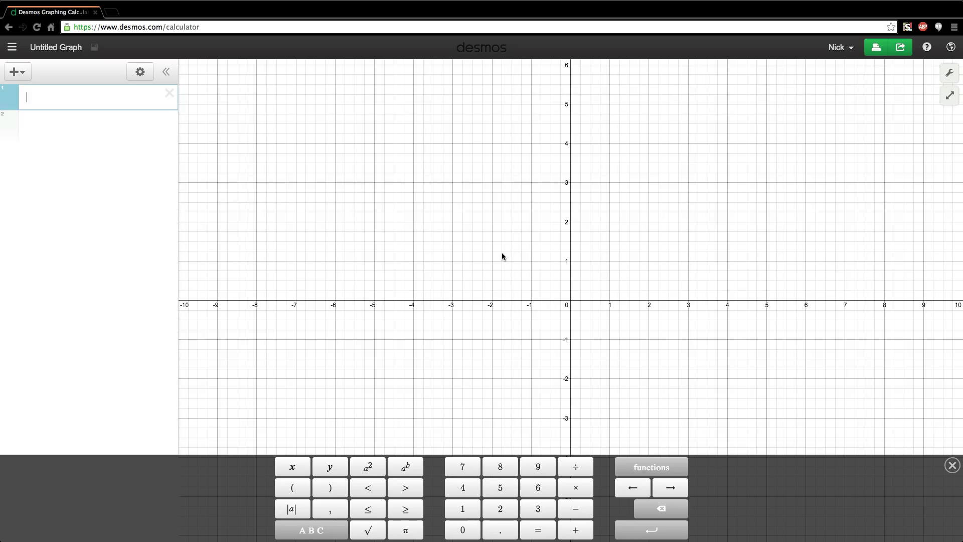
{"action": "left_click", "coordinate": [952, 465]}
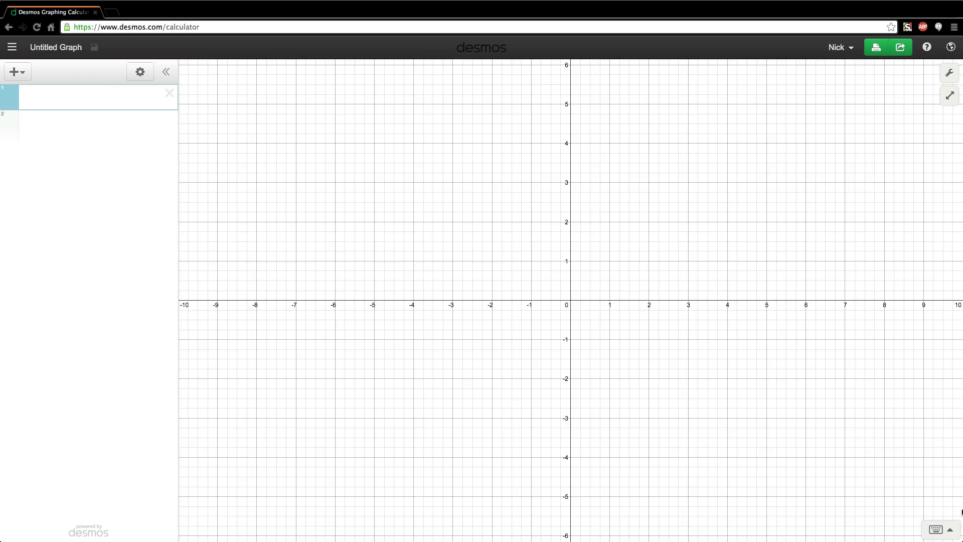
{"action": "left_click", "coordinate": [935, 529]}
Begin the first expression as y = -.12x using the on-screen keypad
{"action": "left_click", "coordinate": [934, 529]}
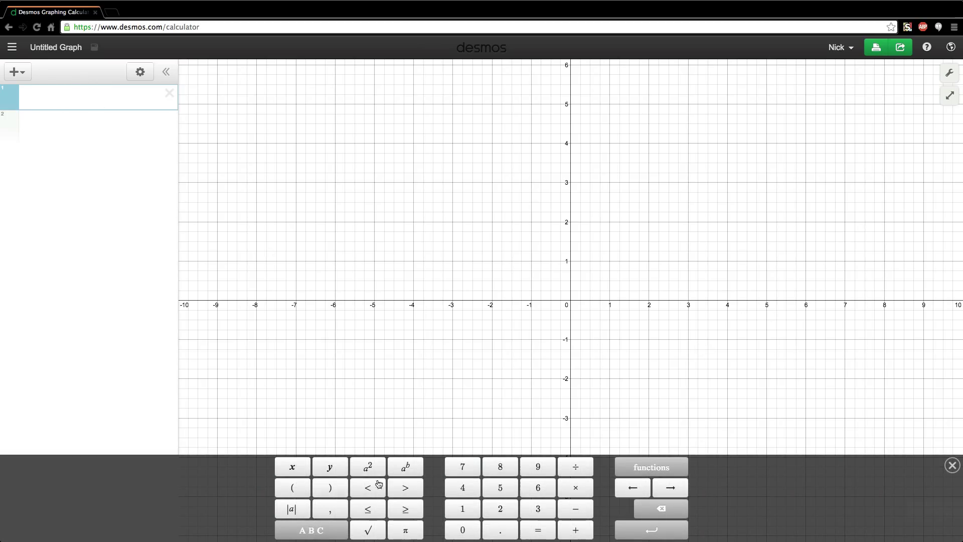
{"action": "left_click", "coordinate": [333, 472]}
{"action": "left_click", "coordinate": [538, 530]}
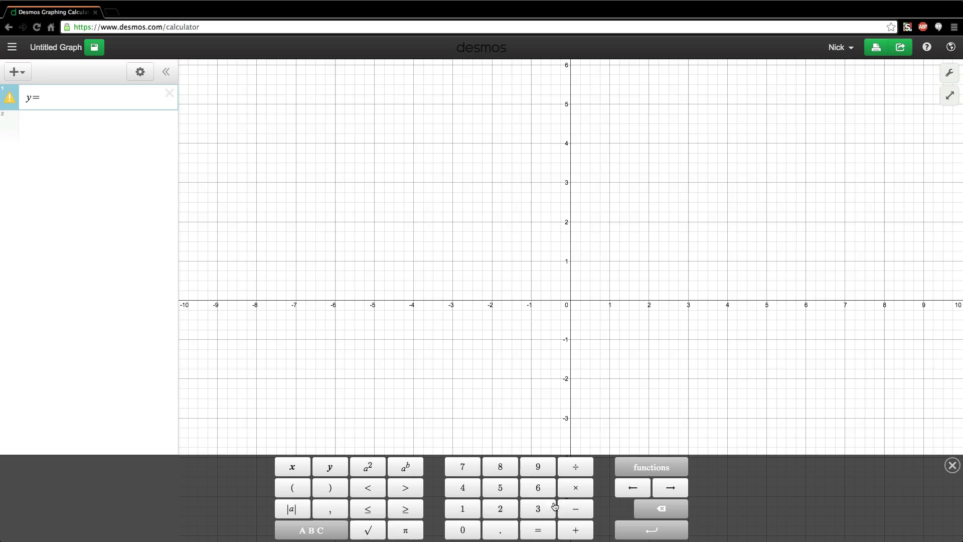
{"action": "left_click", "coordinate": [575, 509]}
{"action": "left_click", "coordinate": [500, 530]}
{"action": "left_click", "coordinate": [463, 509]}
{"action": "left_click", "coordinate": [500, 509]}
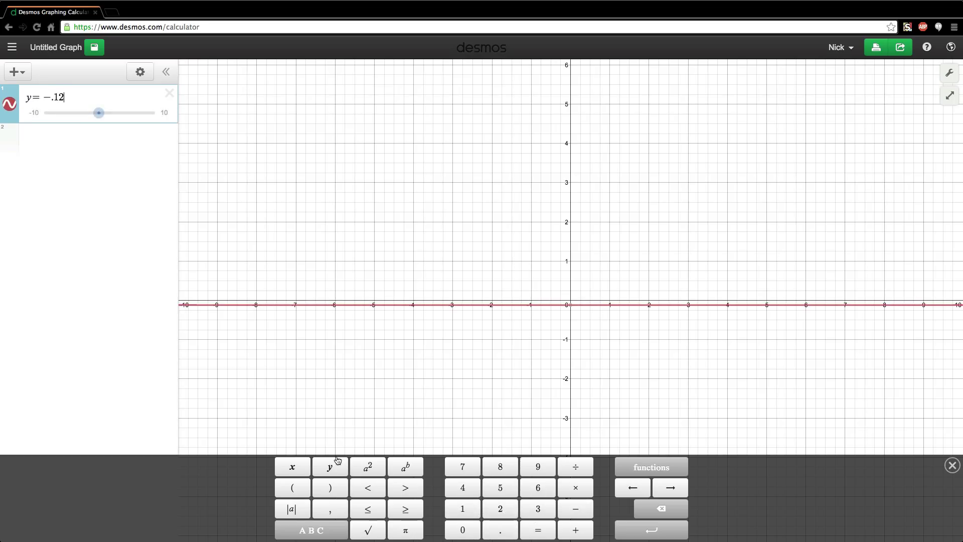
{"action": "left_click", "coordinate": [296, 468]}
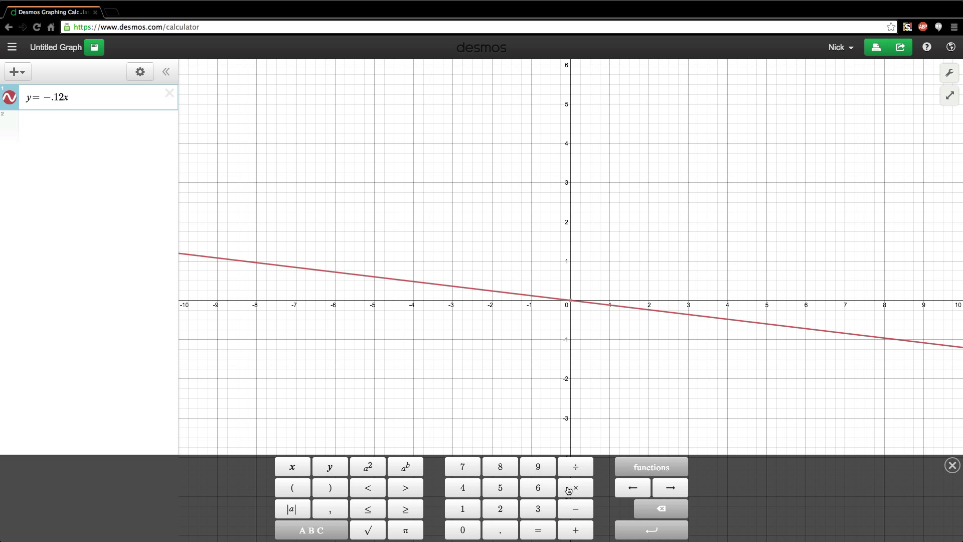
Add the +493.64 intercept to complete y = -.12x + 493.64 and dismiss the keypad
{"action": "left_click", "coordinate": [575, 530]}
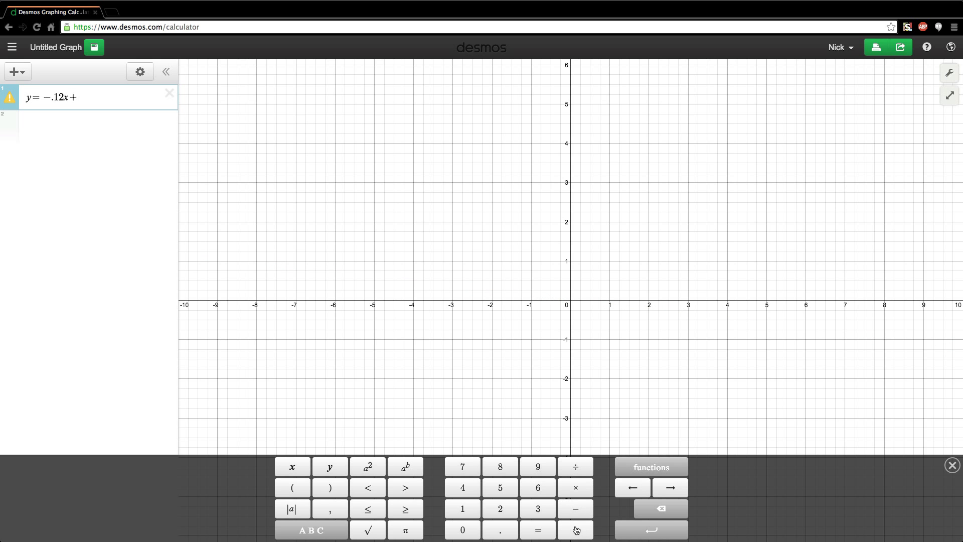
{"action": "left_click", "coordinate": [467, 491]}
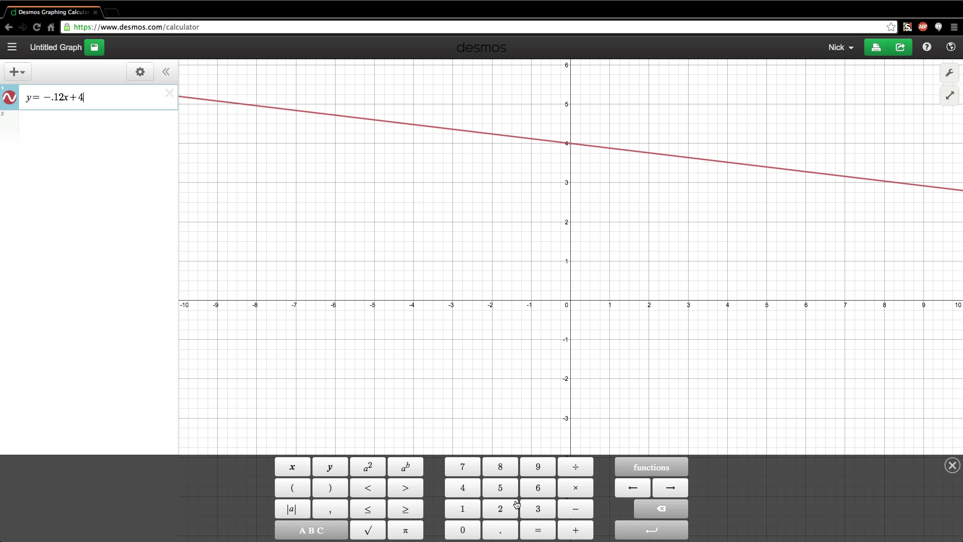
{"action": "left_click", "coordinate": [543, 472]}
{"action": "left_click", "coordinate": [537, 510]}
{"action": "left_click", "coordinate": [500, 529]}
{"action": "left_click", "coordinate": [538, 487]}
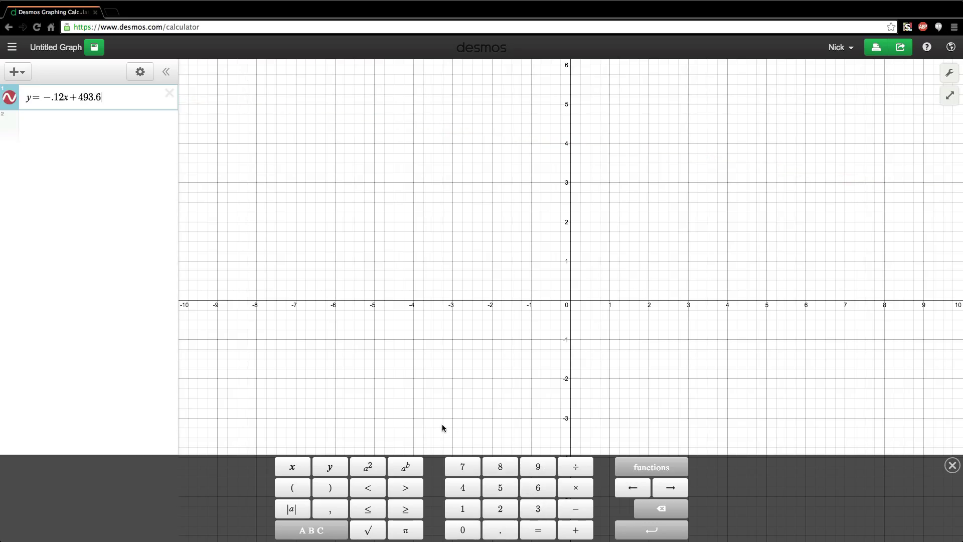
{"action": "left_click", "coordinate": [464, 489]}
{"action": "left_click", "coordinate": [508, 170]}
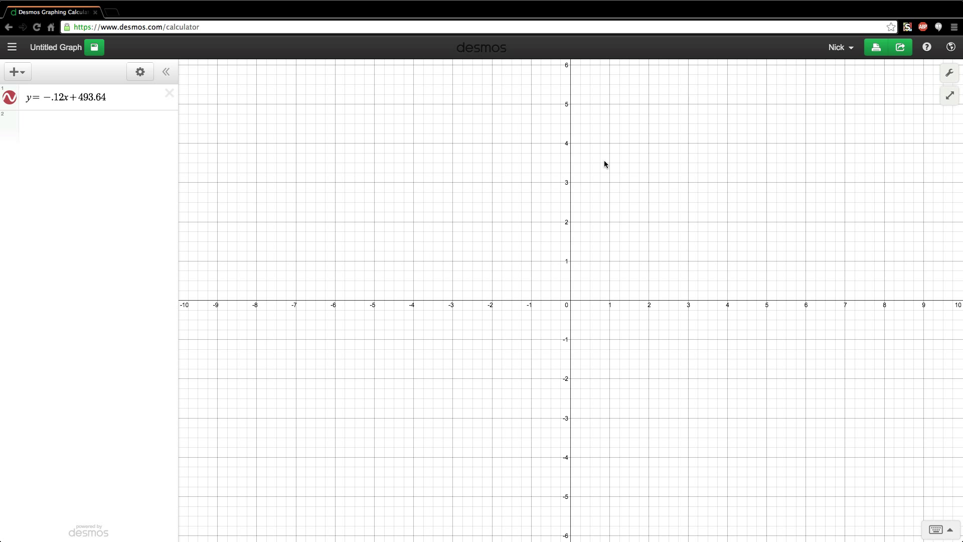
Zoom out and pan to about -600 to 2400 on x so the falling line shows
{"action": "scroll", "coordinate": [604, 164], "scroll_direction": "down", "scroll_amount": 3}
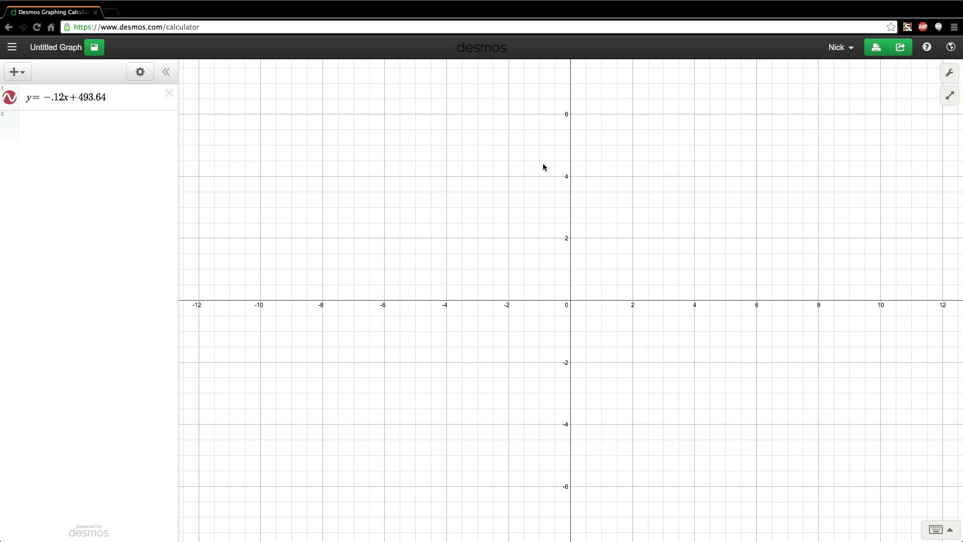
{"action": "scroll", "coordinate": [543, 164], "scroll_direction": "down", "scroll_amount": 3}
{"action": "scroll", "coordinate": [543, 164], "scroll_direction": "up", "scroll_amount": 1}
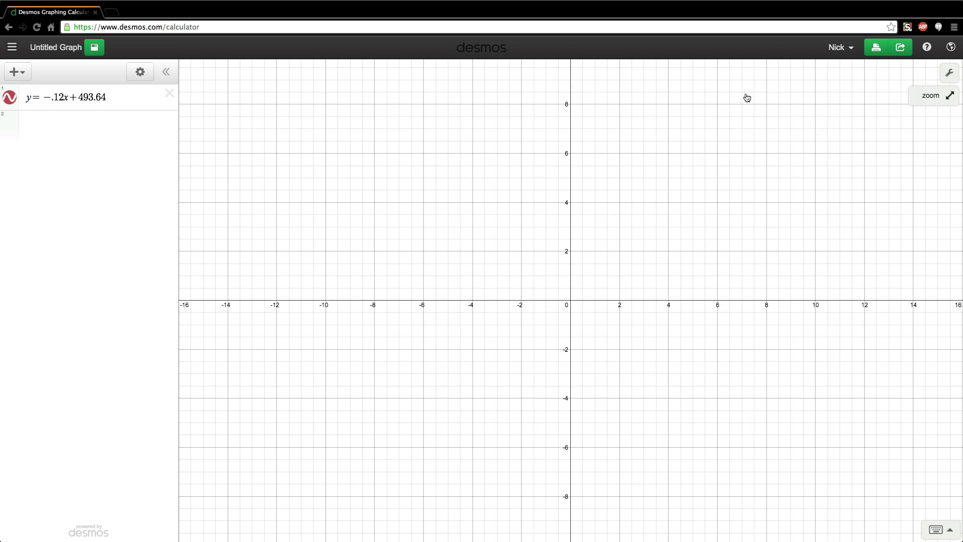
{"action": "mouse_move", "coordinate": [947, 100]}
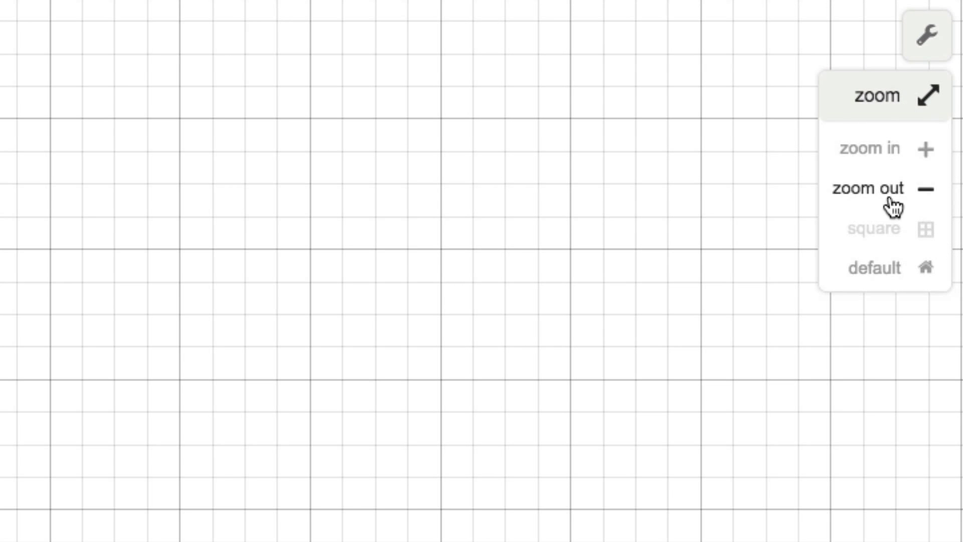
{"action": "left_click", "coordinate": [927, 36]}
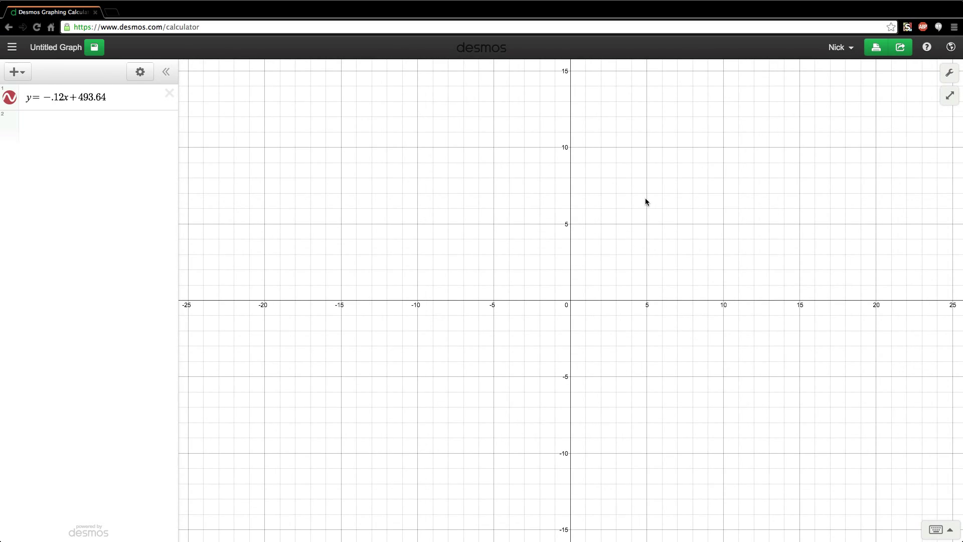
{"action": "scroll", "coordinate": [645, 198], "scroll_direction": "down", "scroll_amount": 10}
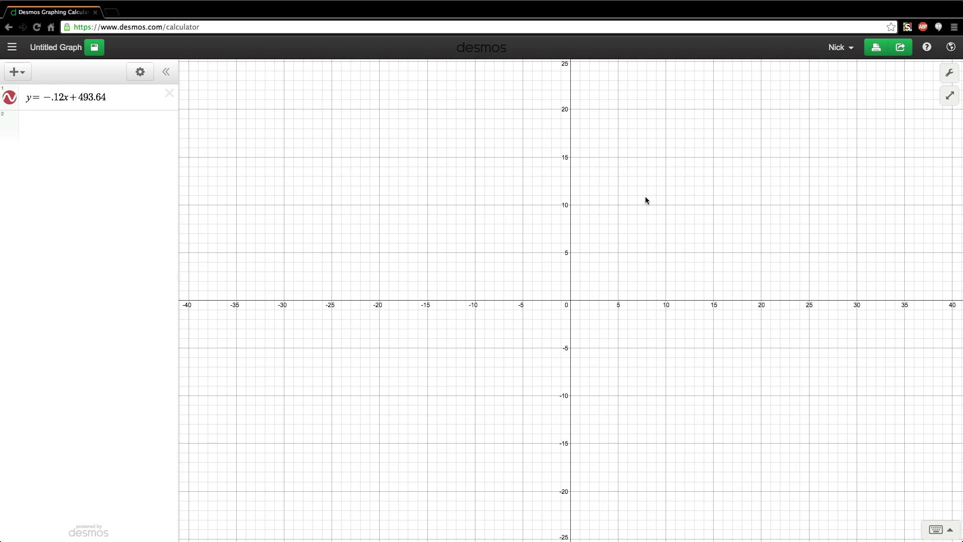
{"action": "scroll", "coordinate": [645, 198], "scroll_direction": "down", "scroll_amount": 10}
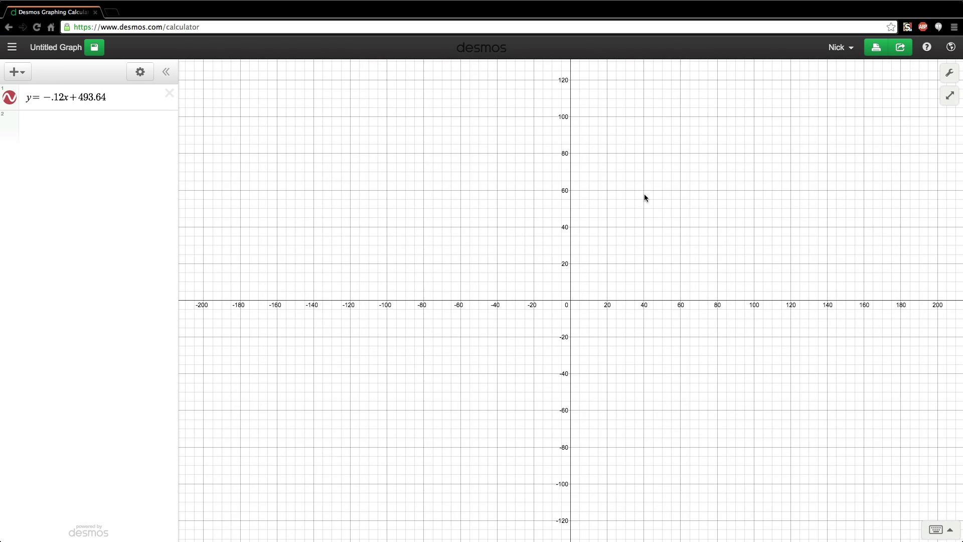
{"action": "scroll", "coordinate": [643, 193], "scroll_direction": "down", "scroll_amount": 8}
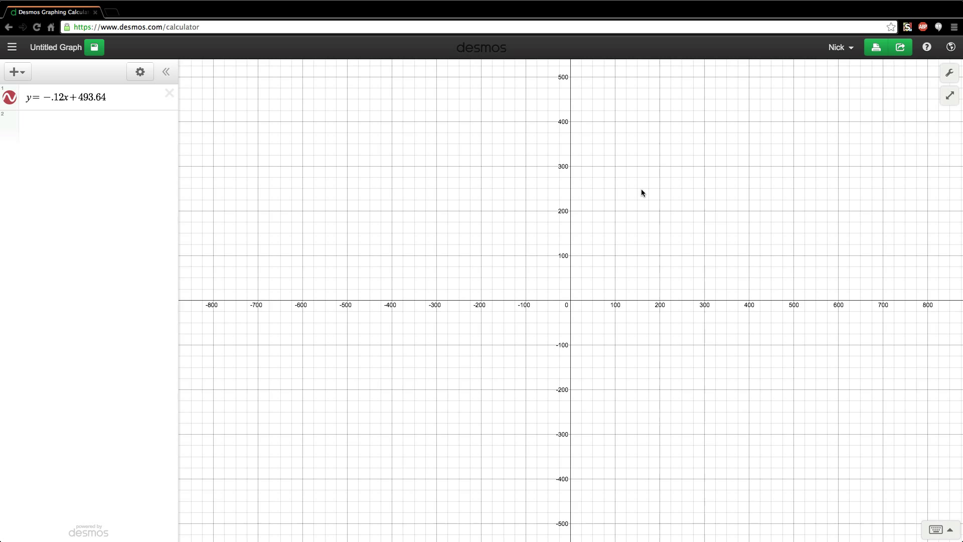
{"action": "left_click_drag", "start_coordinate": [656, 175], "coordinate": [499, 138]}
In a second expression, key in y = .16x + 51. with the on-screen keypad
{"action": "left_click", "coordinate": [35, 136]}
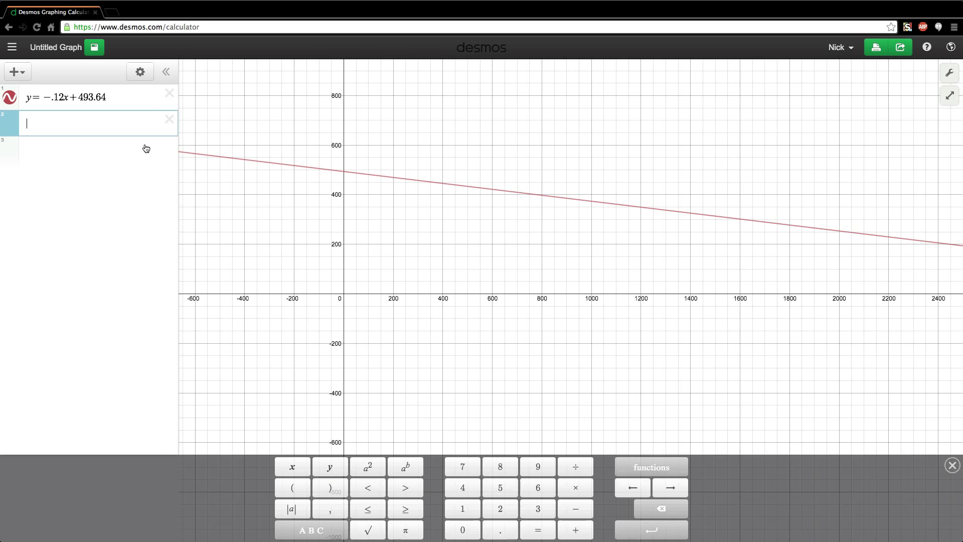
{"action": "left_click", "coordinate": [335, 471]}
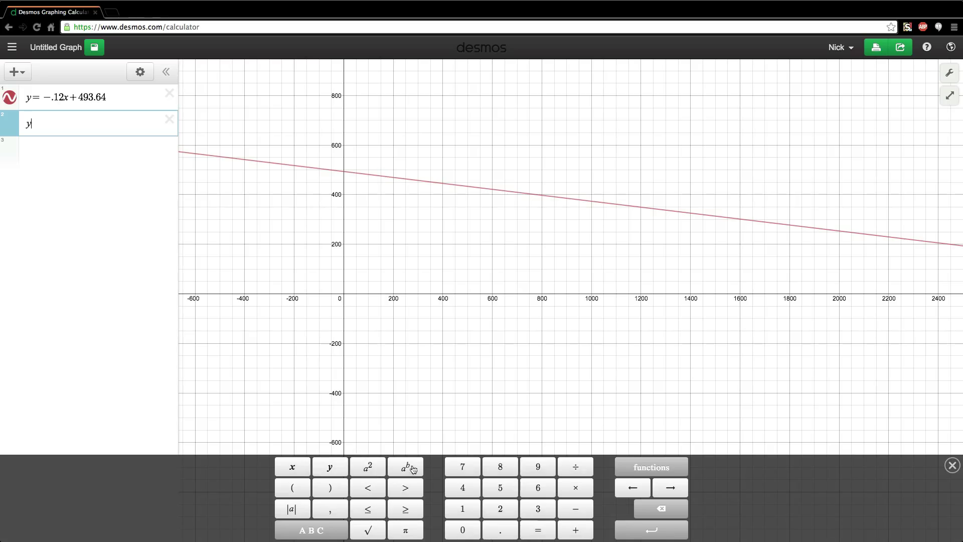
{"action": "left_click", "coordinate": [538, 530]}
{"action": "left_click", "coordinate": [496, 534]}
{"action": "left_click", "coordinate": [465, 510]}
{"action": "left_click", "coordinate": [544, 493]}
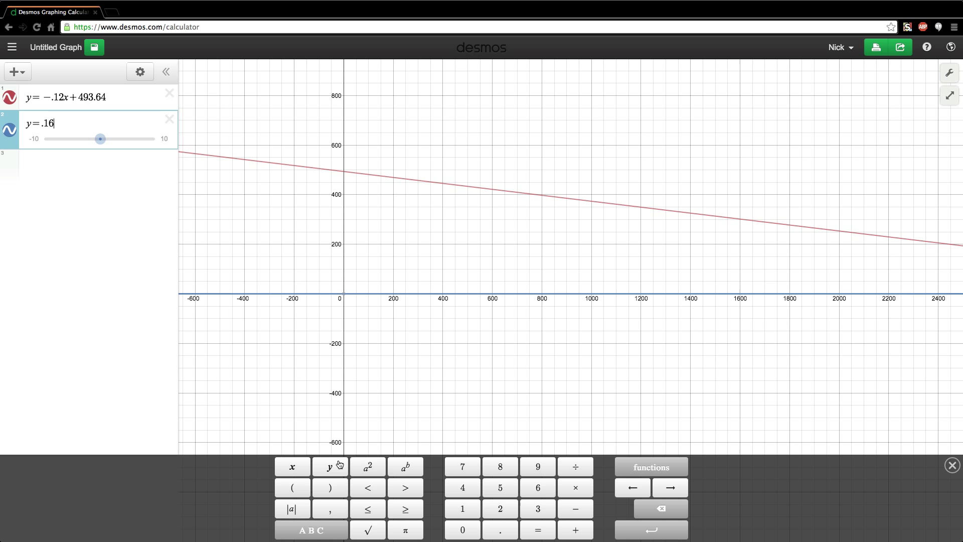
{"action": "left_click", "coordinate": [297, 473]}
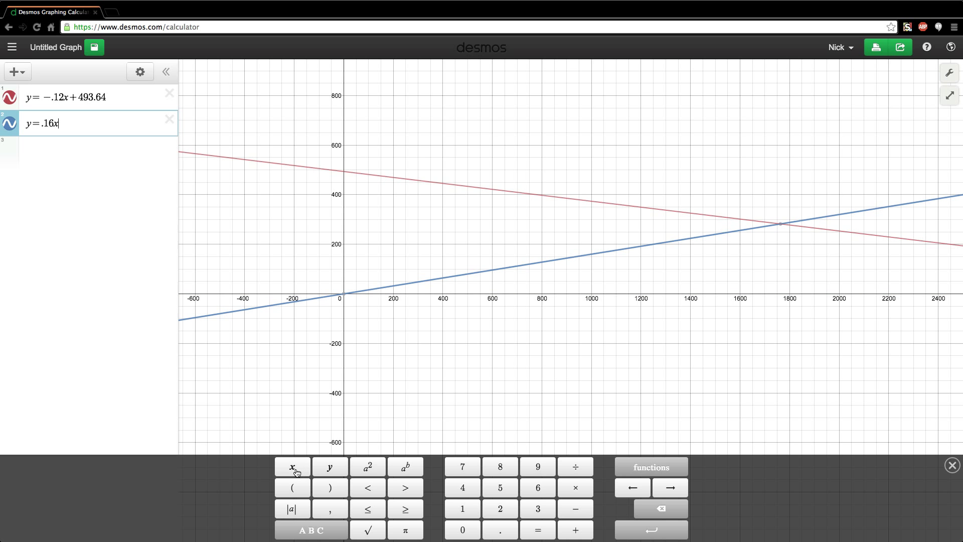
{"action": "left_click", "coordinate": [578, 531]}
{"action": "left_click", "coordinate": [500, 488]}
{"action": "left_click", "coordinate": [463, 509]}
{"action": "left_click", "coordinate": [499, 534]}
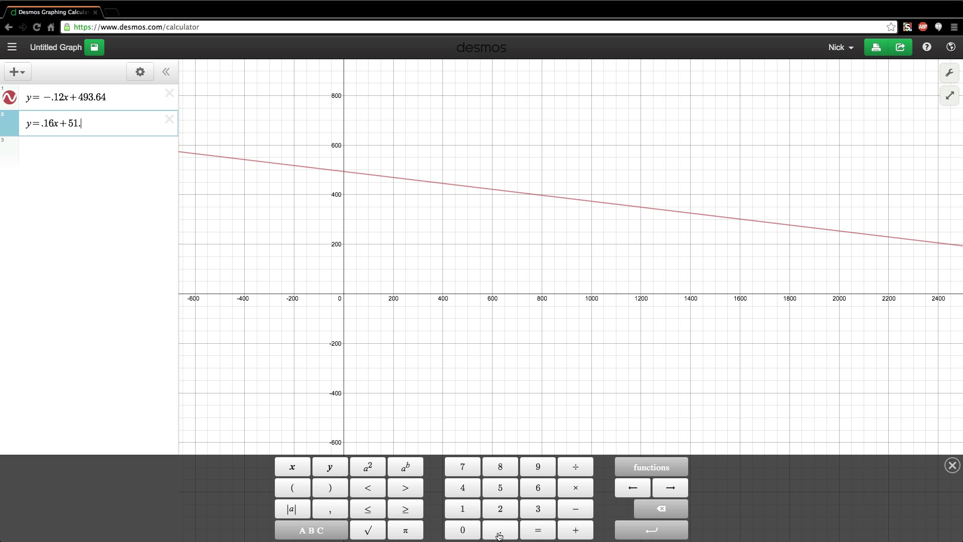
Finish the intercept as 51.98, center the crossing, and label the intersection (1577, 304.4)
{"action": "left_click", "coordinate": [538, 467]}
{"action": "left_click", "coordinate": [500, 467]}
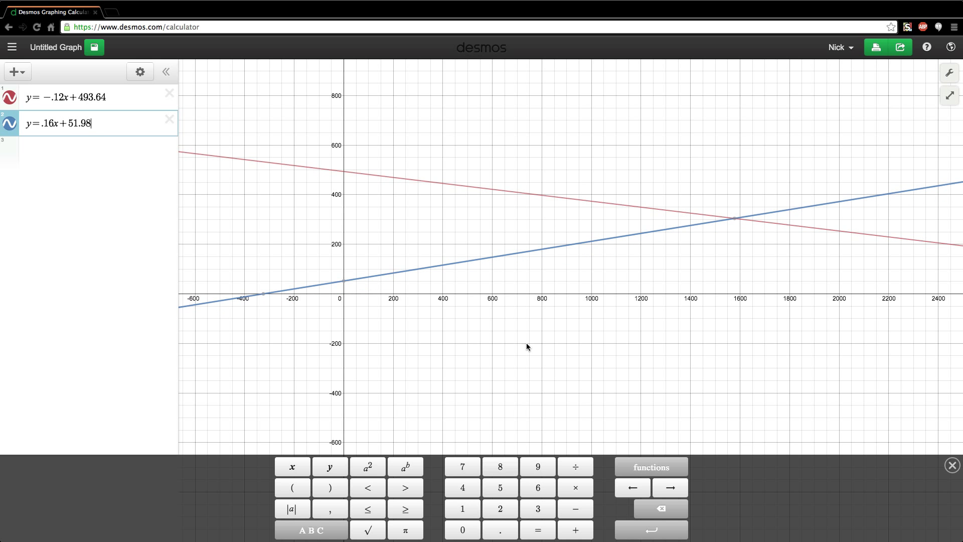
{"action": "left_click_drag", "start_coordinate": [713, 161], "coordinate": [576, 192]}
{"action": "left_click_drag", "start_coordinate": [583, 179], "coordinate": [631, 211]}
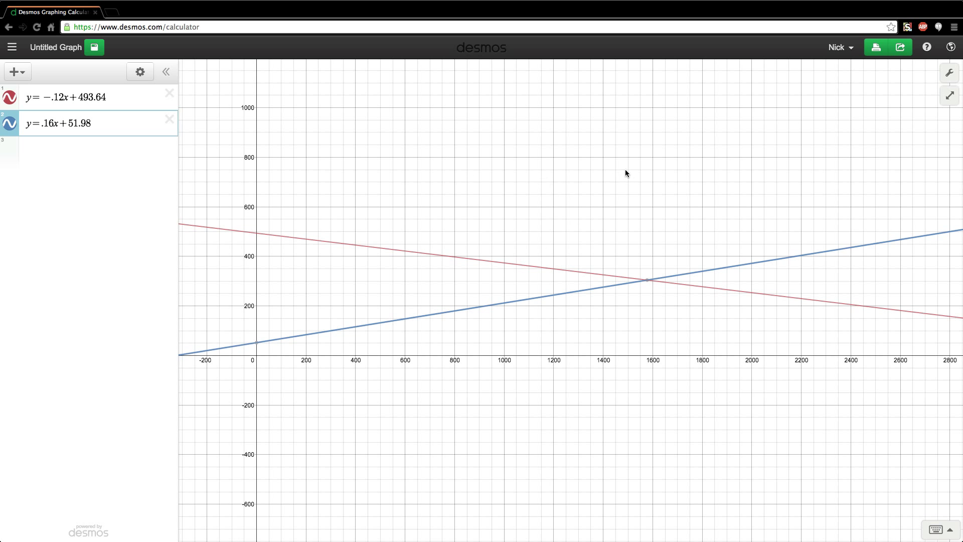
{"action": "left_click", "coordinate": [652, 279]}
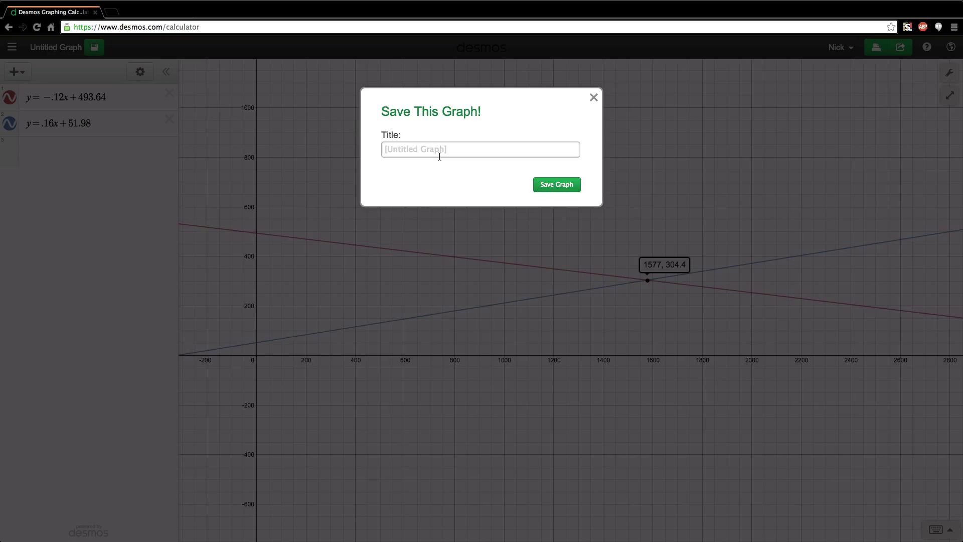
Title the graph 'math 141 Project graph 1' and save it
{"action": "type", "text": "math 141 Project graph 1"}
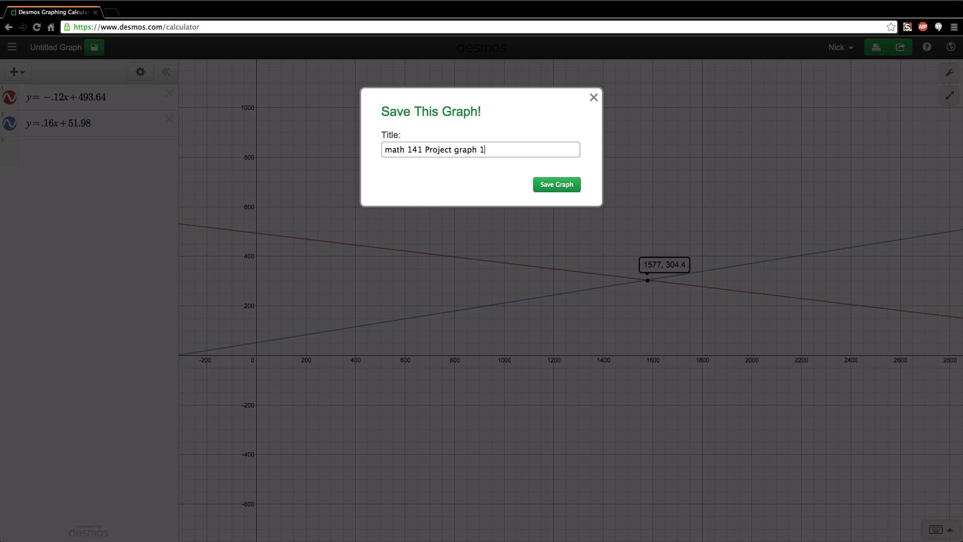
{"action": "left_click", "coordinate": [557, 185]}
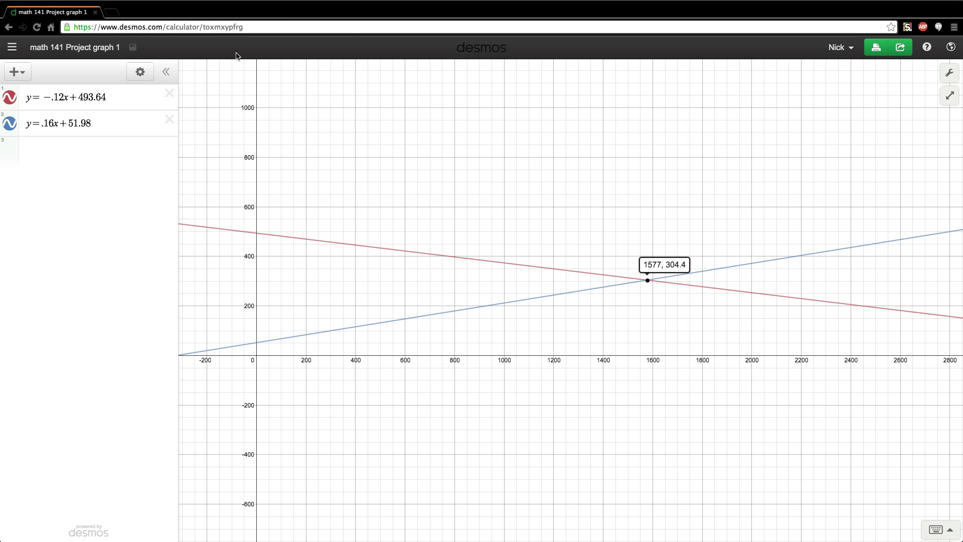
Browse the saved graphs list and preview 'MATH 141 Project 1 Graph 2'
{"action": "left_click", "coordinate": [12, 48]}
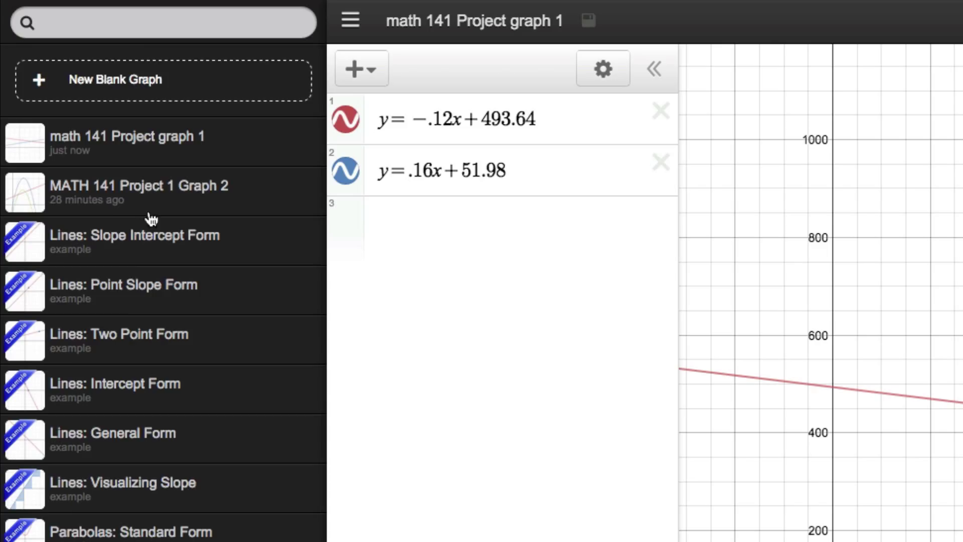
{"action": "scroll", "coordinate": [117, 296], "scroll_direction": "down", "scroll_amount": 10}
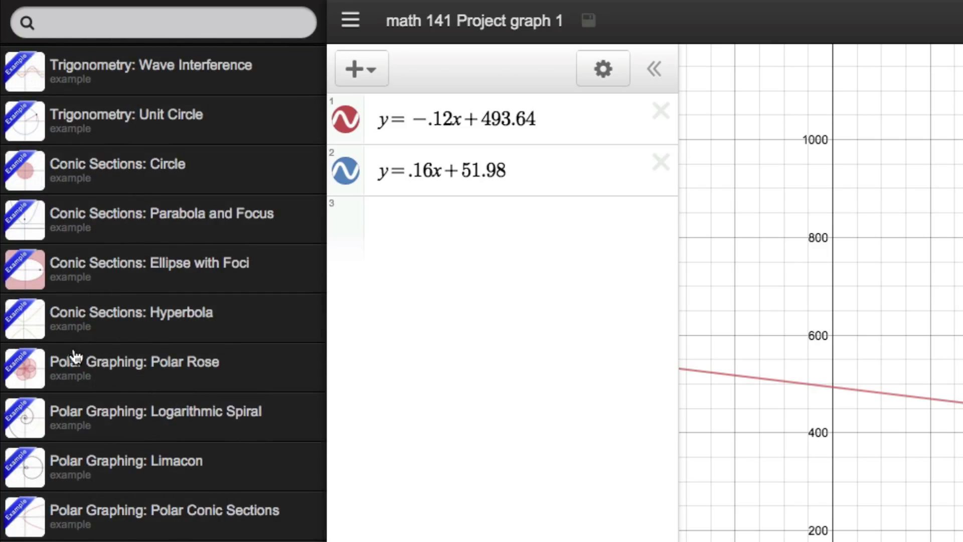
{"action": "scroll", "coordinate": [76, 361], "scroll_direction": "up", "scroll_amount": 10}
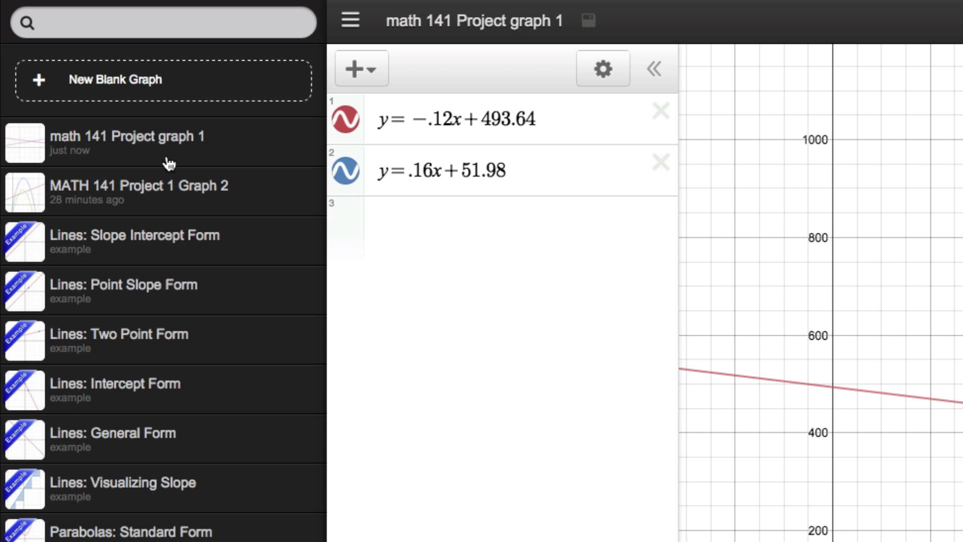
{"action": "left_click", "coordinate": [151, 199]}
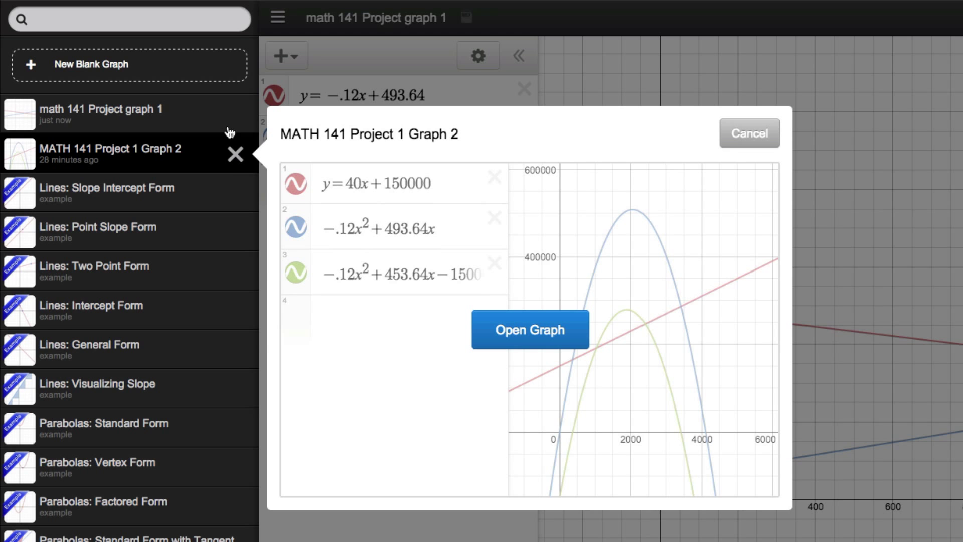
Open Graph 2 and pin intersections (366, 164645), (1038, 191504), (2409, 246376)
{"action": "left_click", "coordinate": [542, 330]}
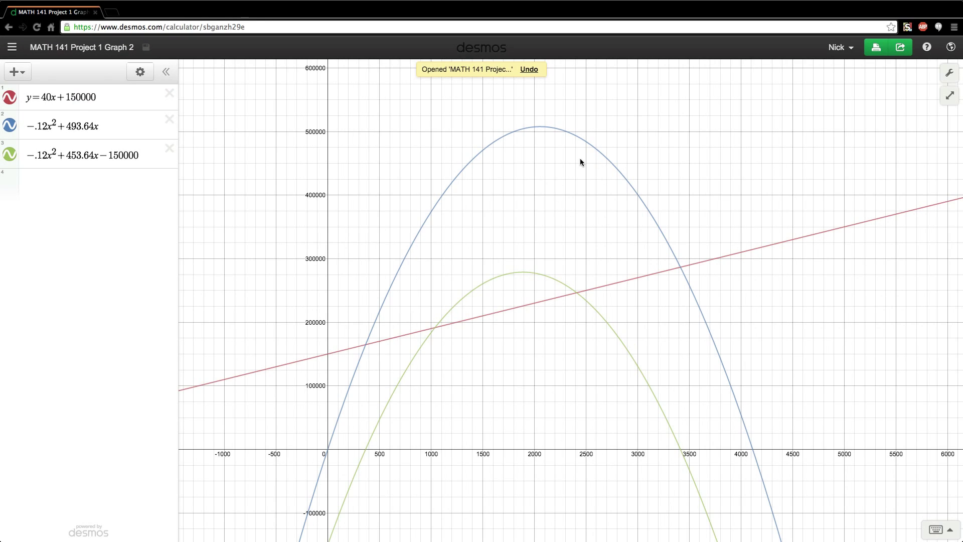
{"action": "left_click", "coordinate": [365, 344]}
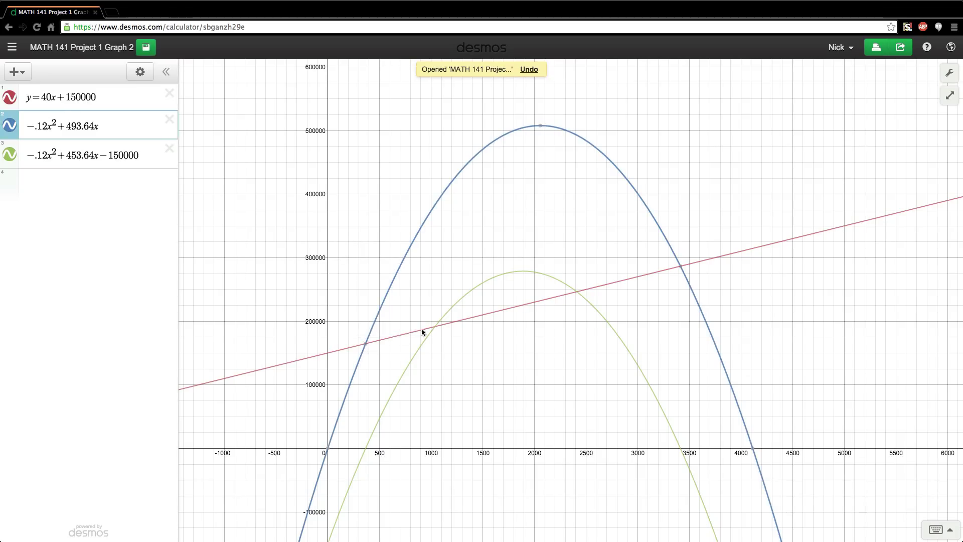
{"action": "left_click", "coordinate": [365, 343]}
{"action": "left_click", "coordinate": [432, 327]}
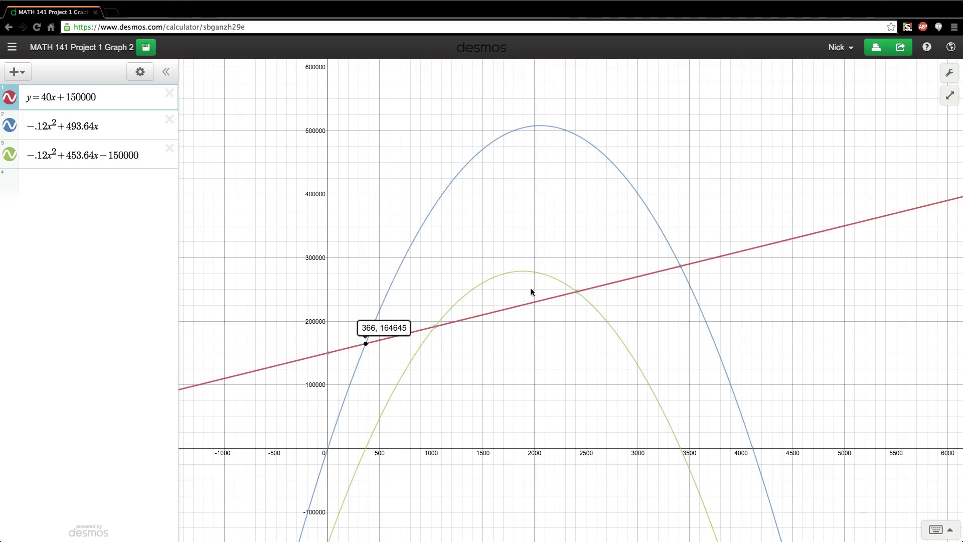
{"action": "left_click", "coordinate": [577, 292]}
{"action": "left_click", "coordinate": [436, 327]}
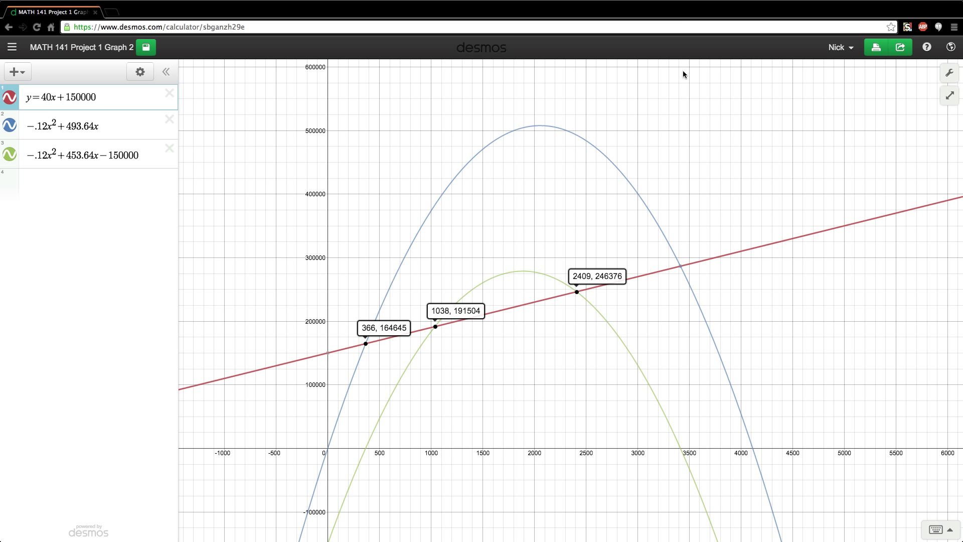
Export the graph as a PNG image, then cancel saving the image to disk
{"action": "left_click", "coordinate": [901, 48]}
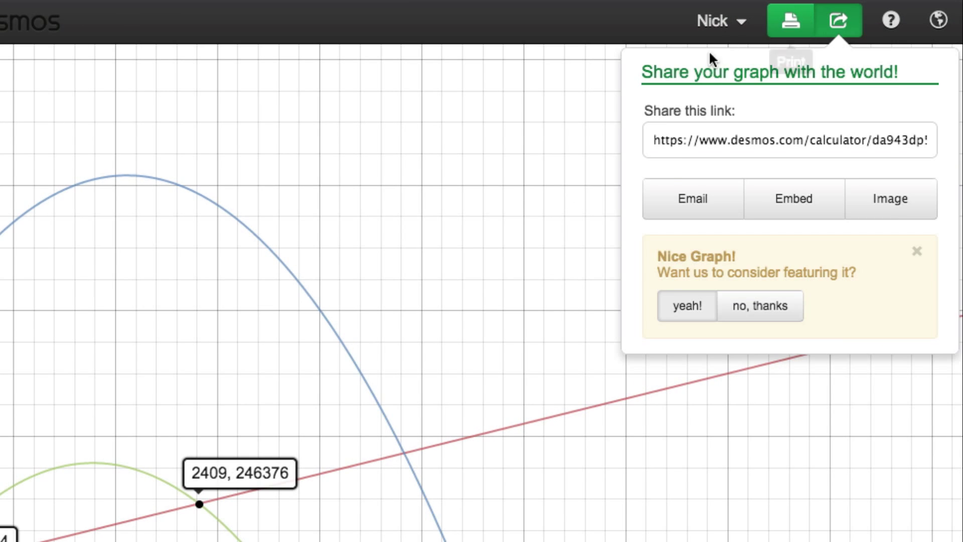
{"action": "left_click", "coordinate": [898, 200]}
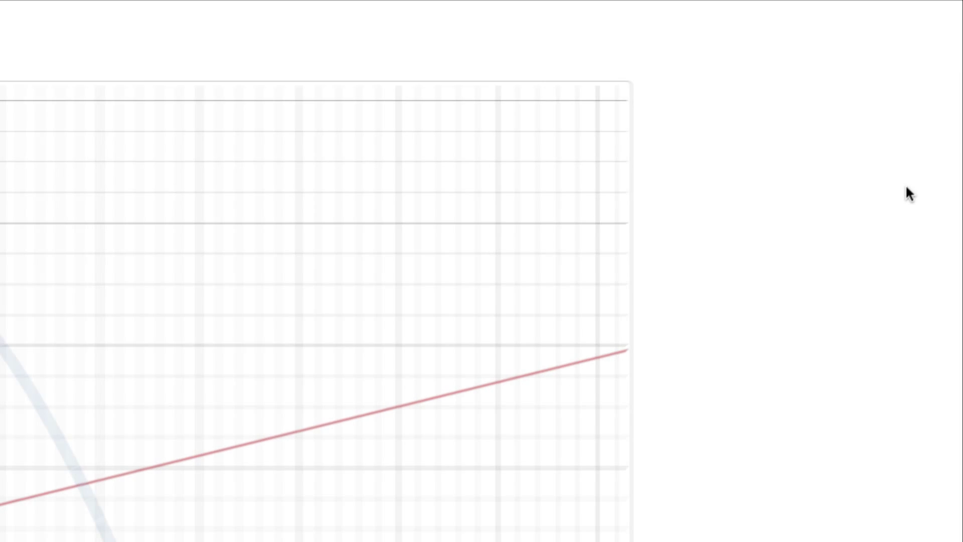
{"action": "scroll", "coordinate": [343, 193], "scroll_direction": "down", "scroll_amount": 1}
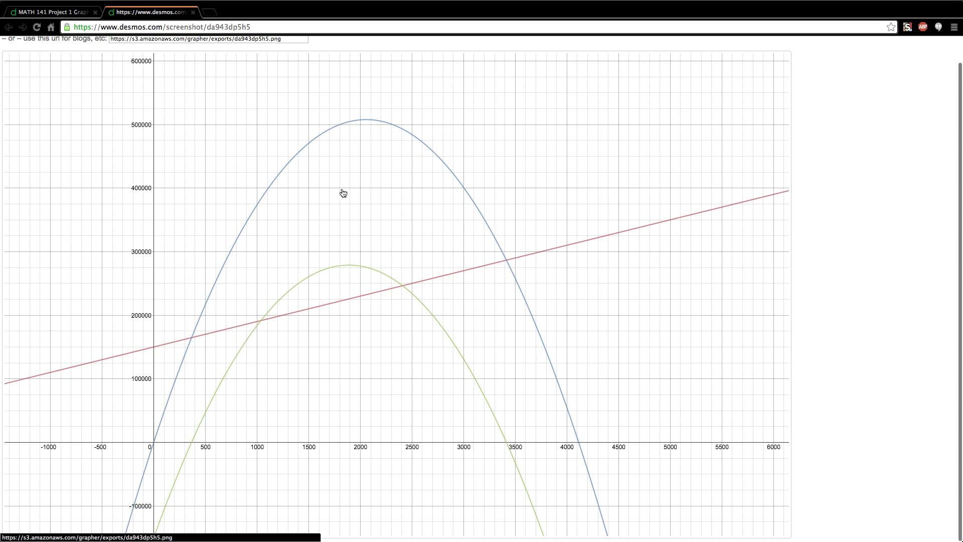
{"action": "right_click", "coordinate": [319, 159]}
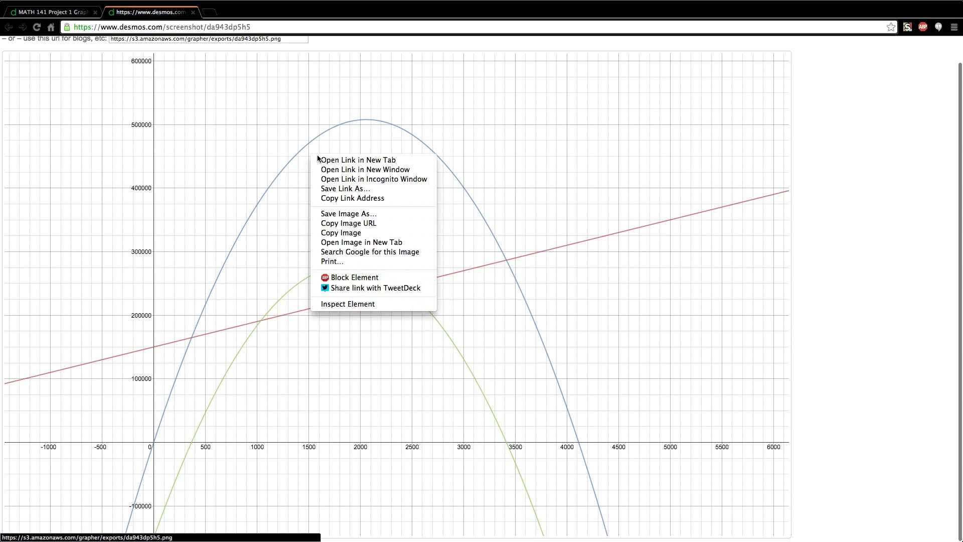
{"action": "left_click", "coordinate": [366, 215]}
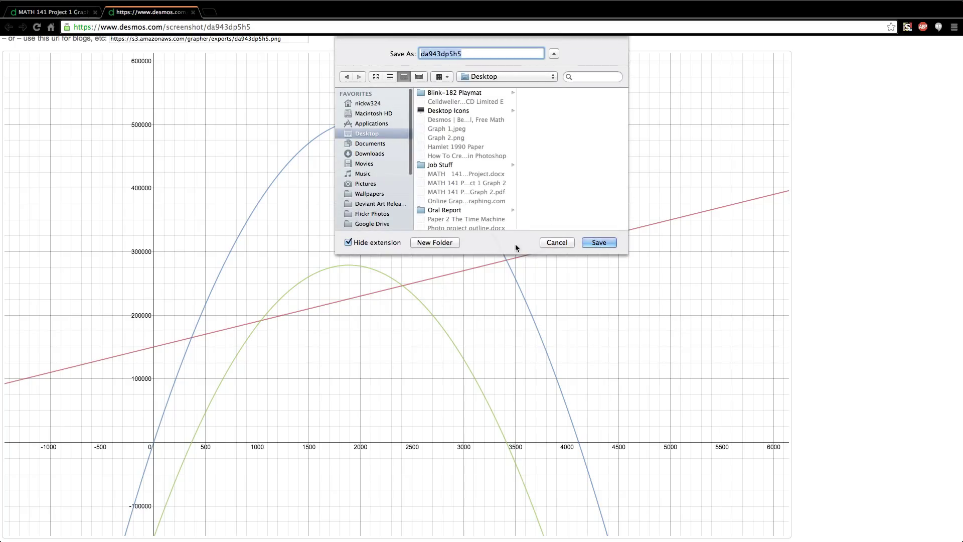
{"action": "left_click", "coordinate": [558, 243]}
{"action": "scroll", "coordinate": [301, 200], "scroll_direction": "up", "scroll_amount": 1}
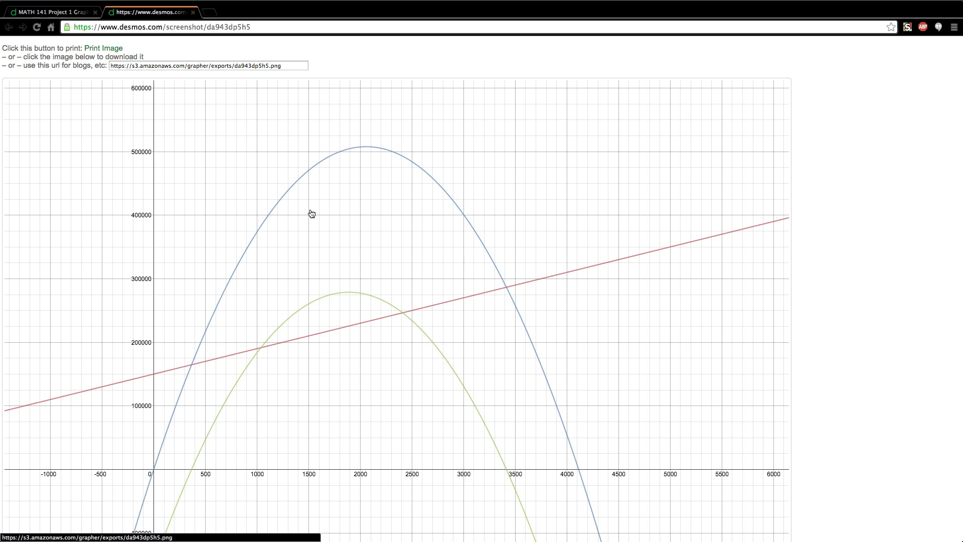
Back on the graph tab, close sharing options and finish the Print to PDF dialog
{"action": "left_click", "coordinate": [40, 14]}
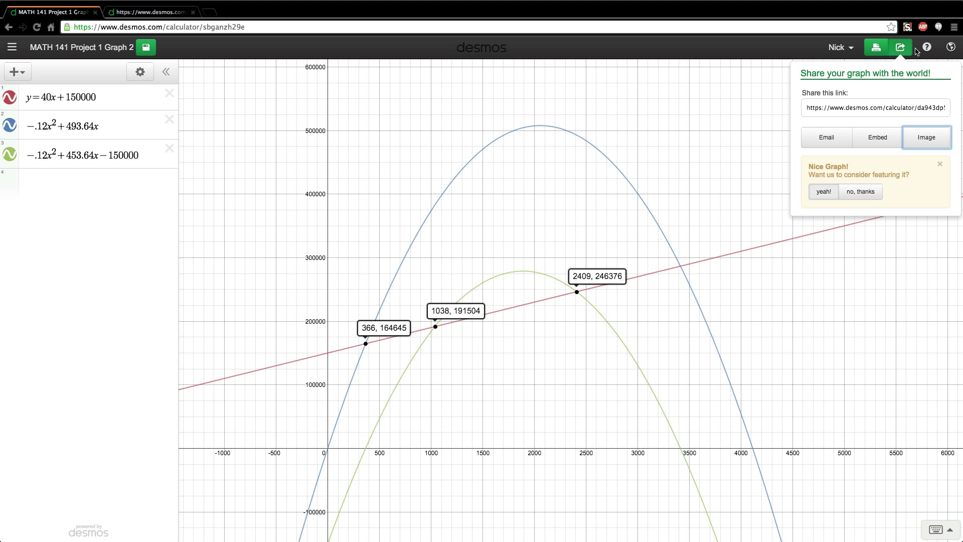
{"action": "left_click", "coordinate": [902, 52]}
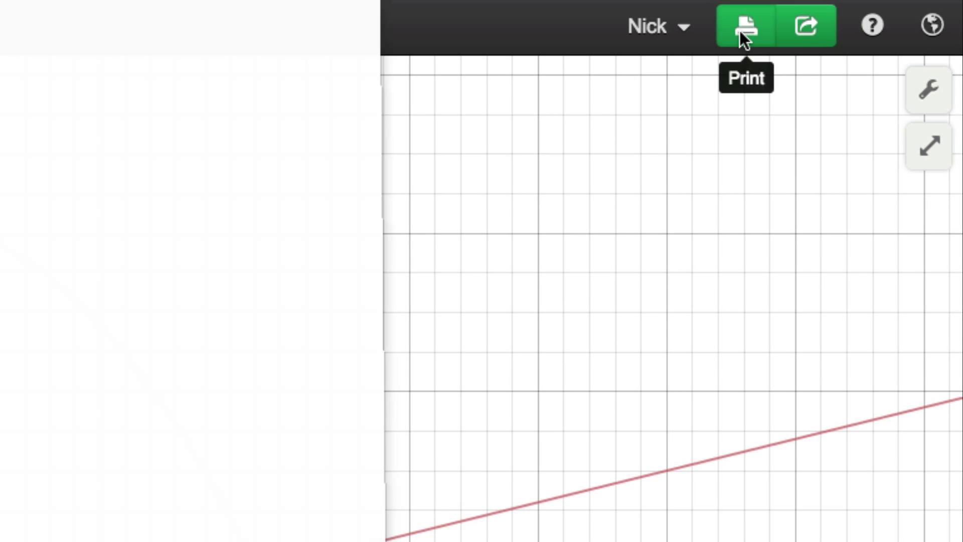
{"action": "left_click", "coordinate": [830, 30]}
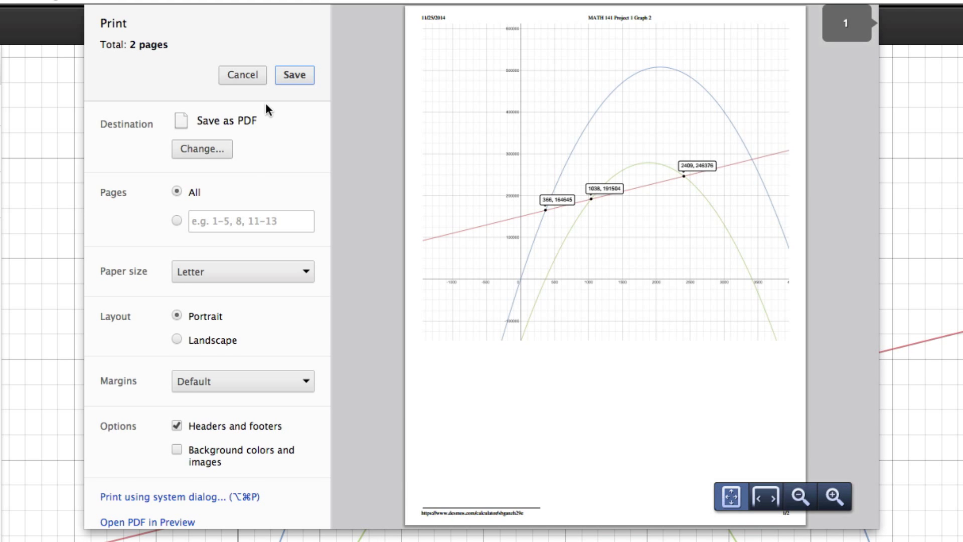
{"action": "left_click", "coordinate": [243, 77]}
Switch to the desktop with the saved files and Quick Look Graph 2.png
{"action": "key", "text": "ctrl+Up"}
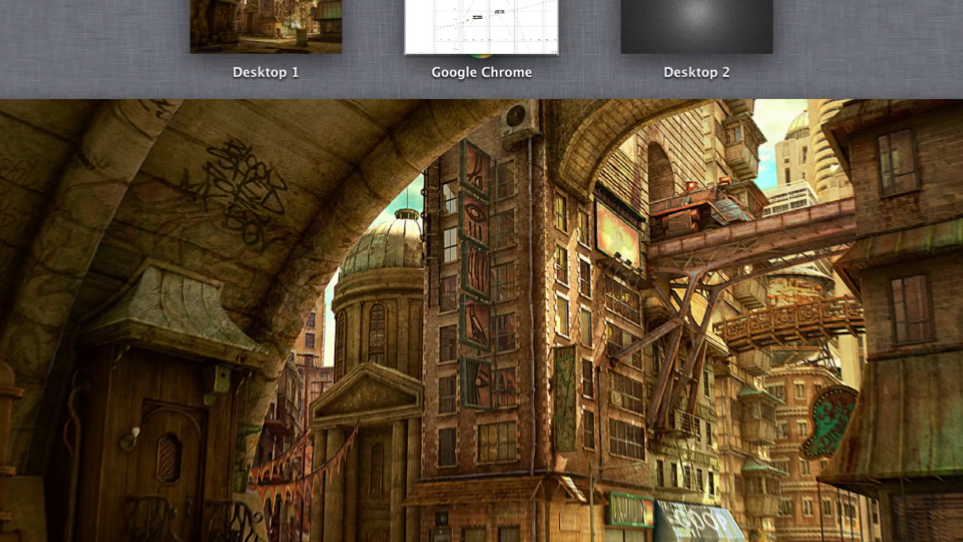
{"action": "left_click", "coordinate": [632, 34]}
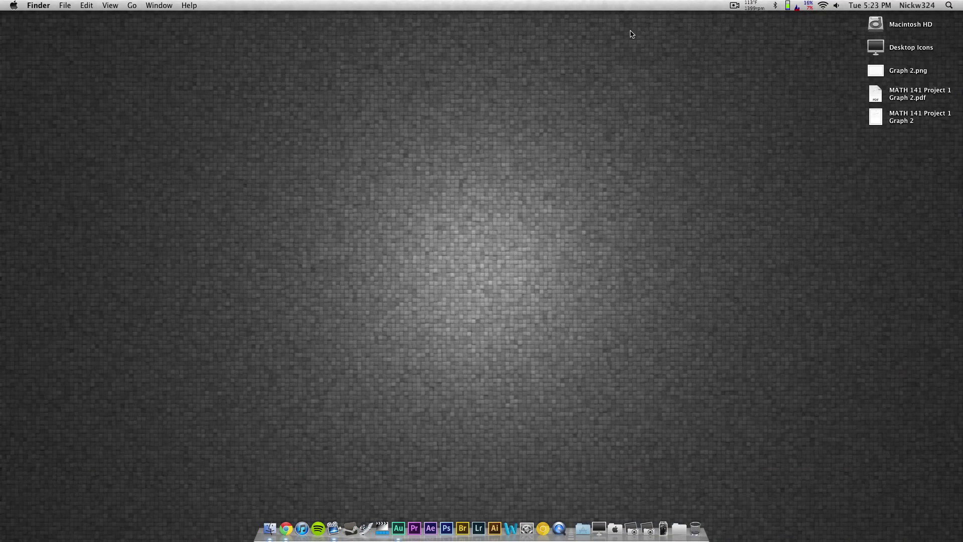
{"action": "left_click", "coordinate": [874, 73]}
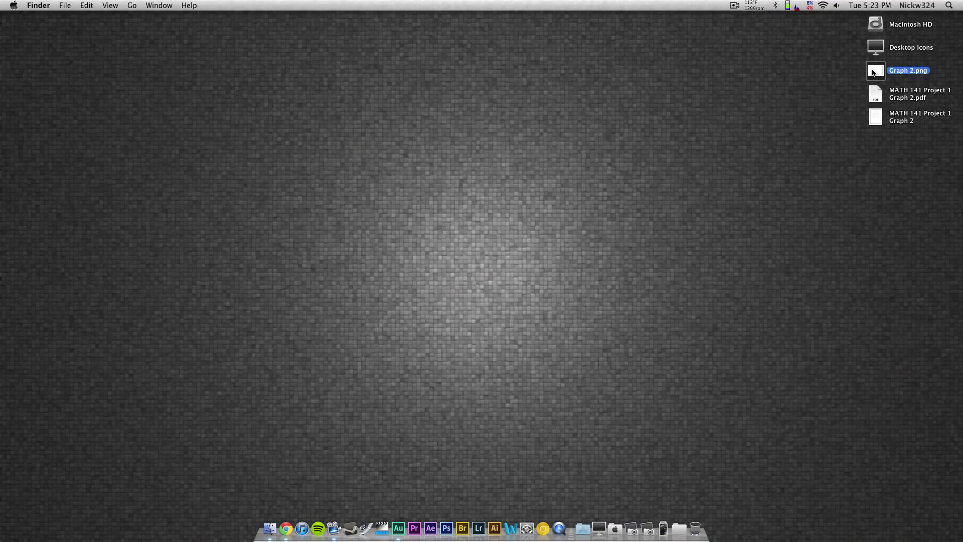
{"action": "key", "text": "space"}
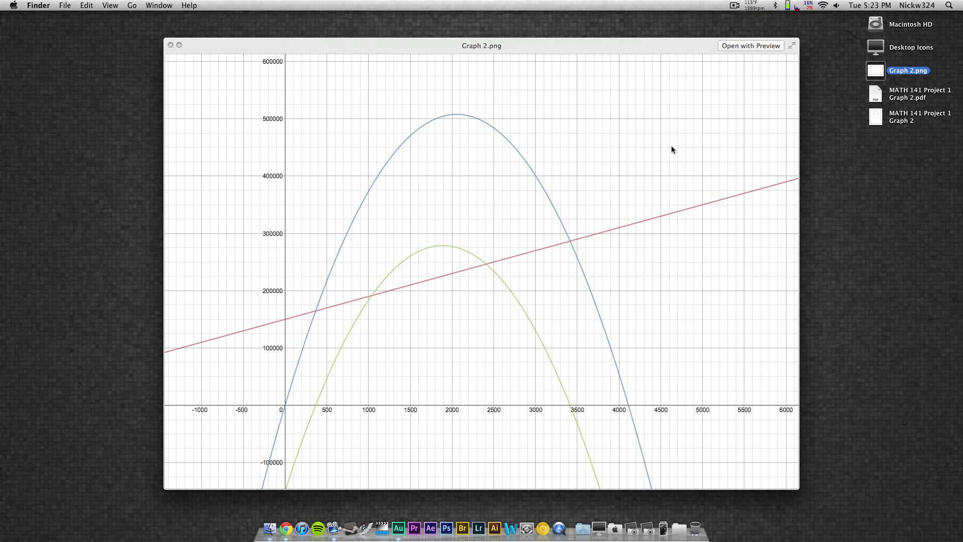
{"action": "key", "text": "space"}
Quick Look the MATH 141 Project 1 Graph 2.pdf, then return to Chrome via Mission Control
{"action": "left_click", "coordinate": [875, 99]}
{"action": "key", "text": "space"}
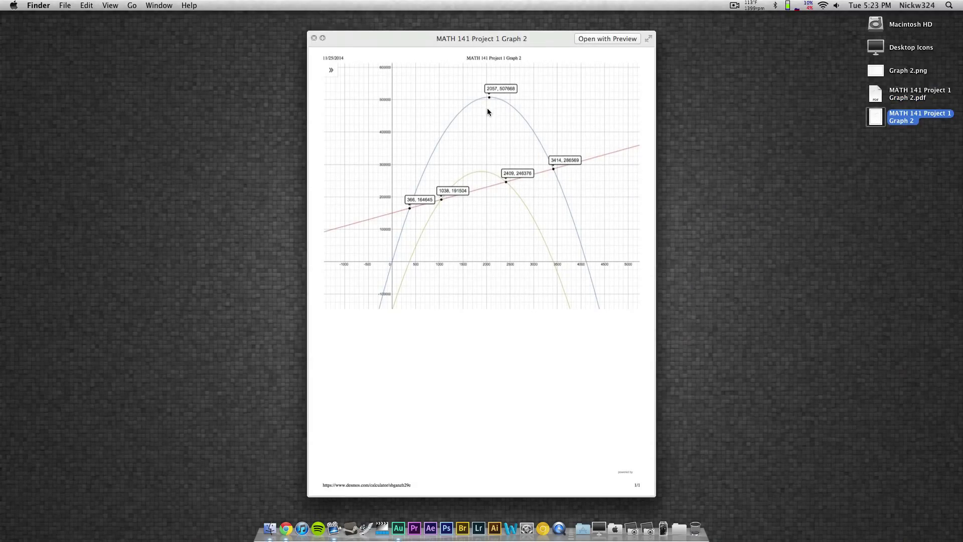
{"action": "key", "text": "space"}
{"action": "key", "text": "ctrl+Up"}
{"action": "left_click", "coordinate": [450, 32]}
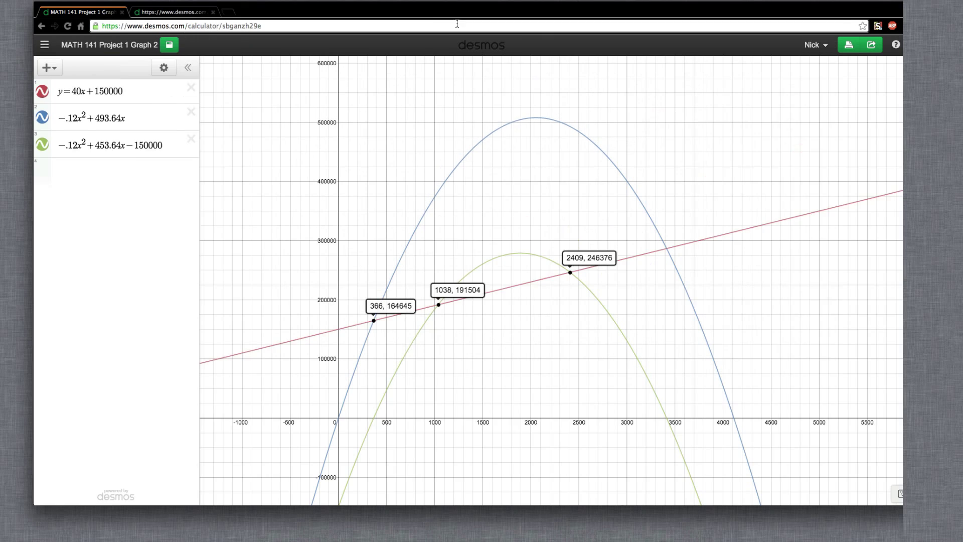